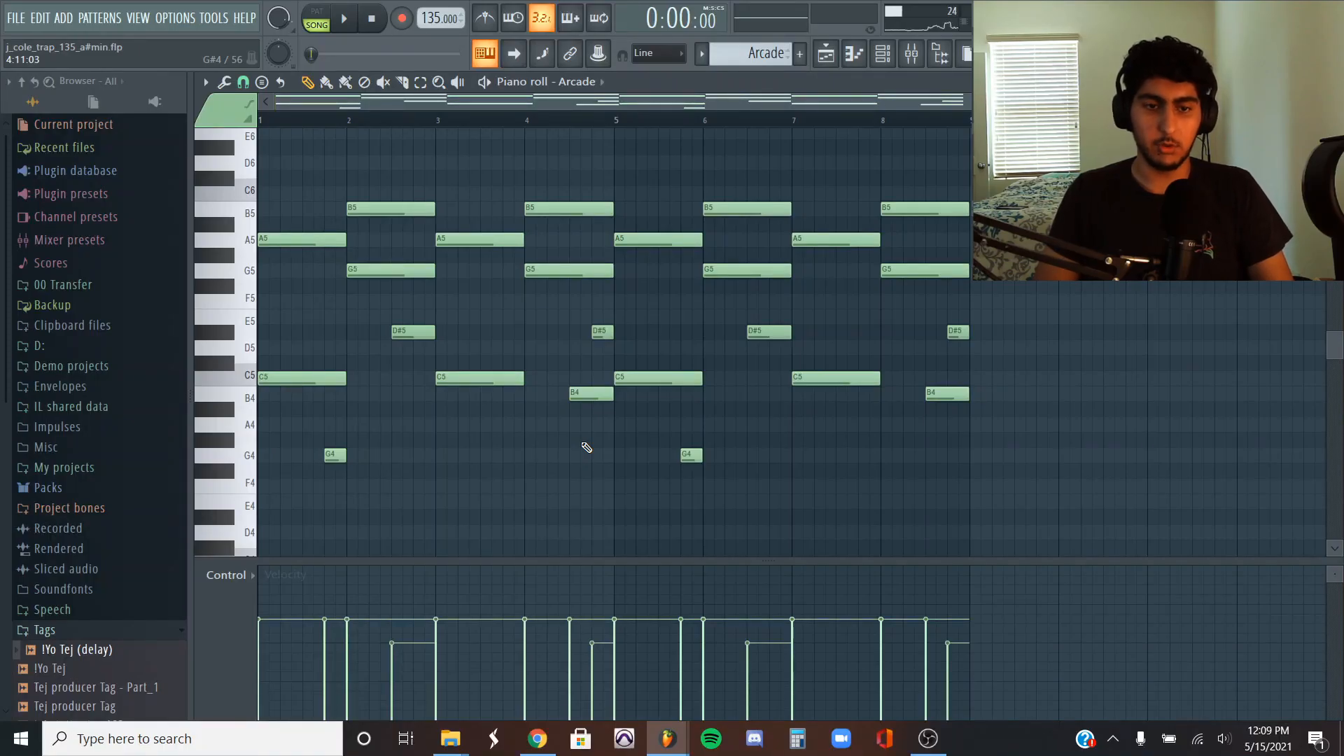
- Examine the Arcade melody notes, the Keyzone Classic piano preset and its notes in the piano roll
left_click_drag(991, 352, 388, 326)
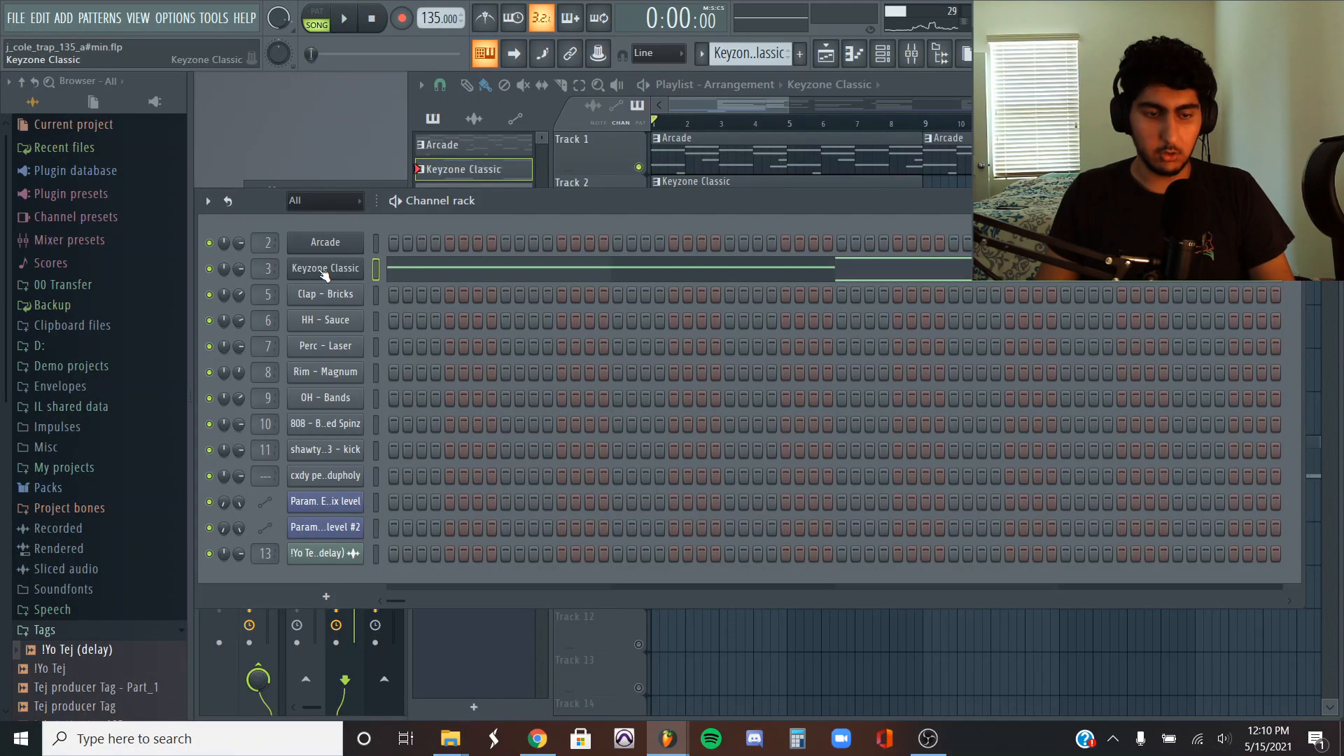
left_click(324, 271)
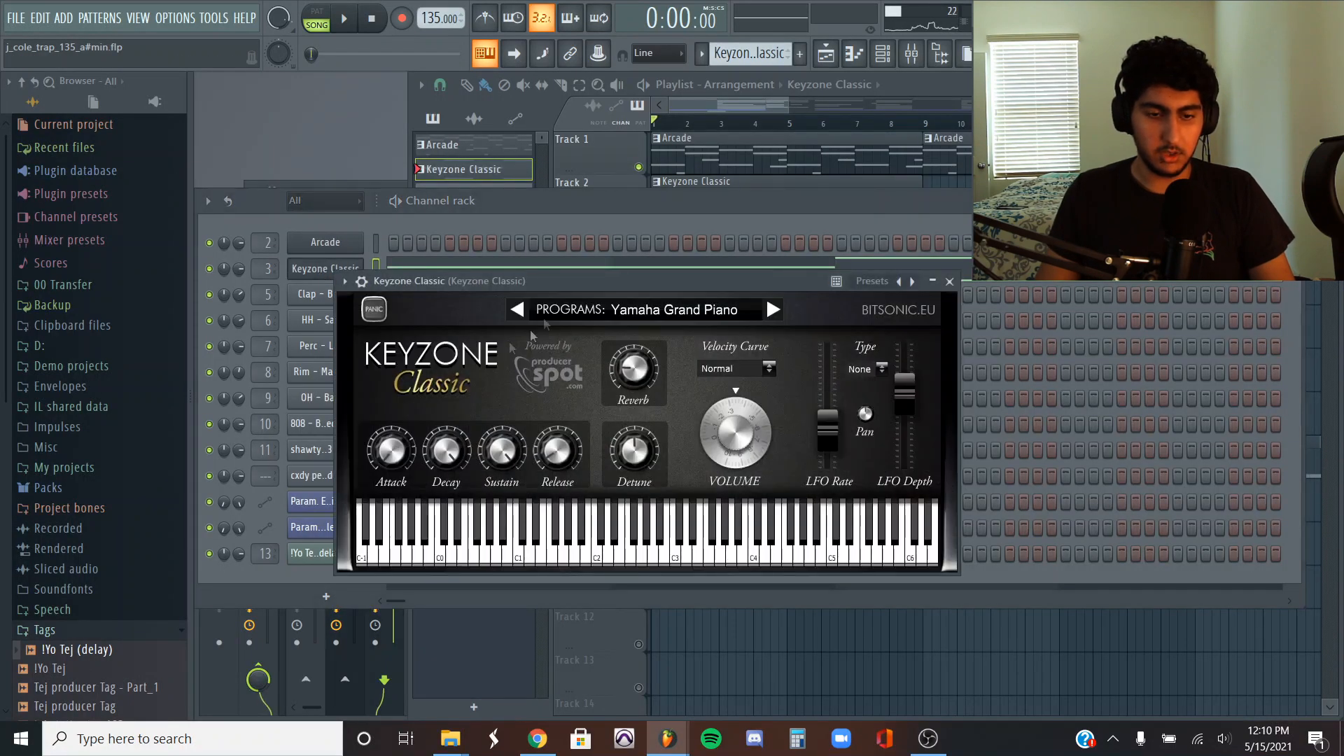
left_click(611, 211)
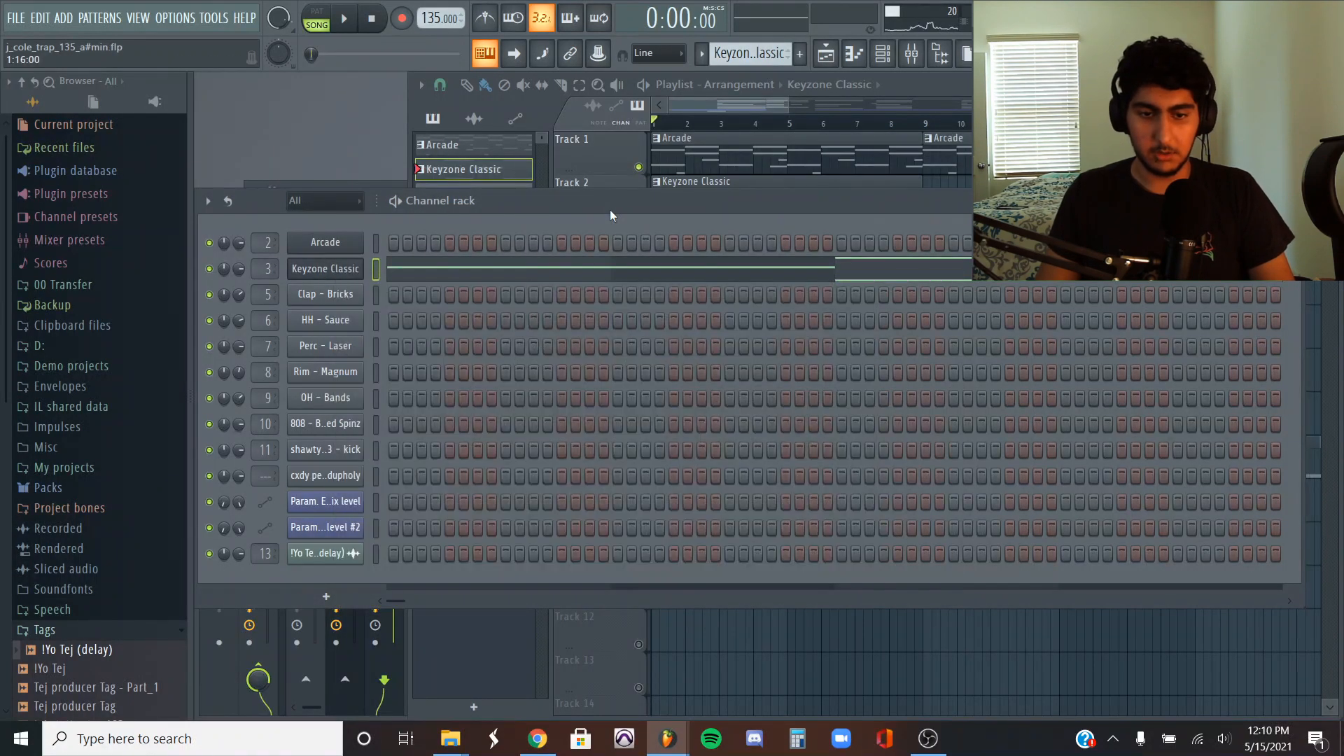
left_click(552, 277)
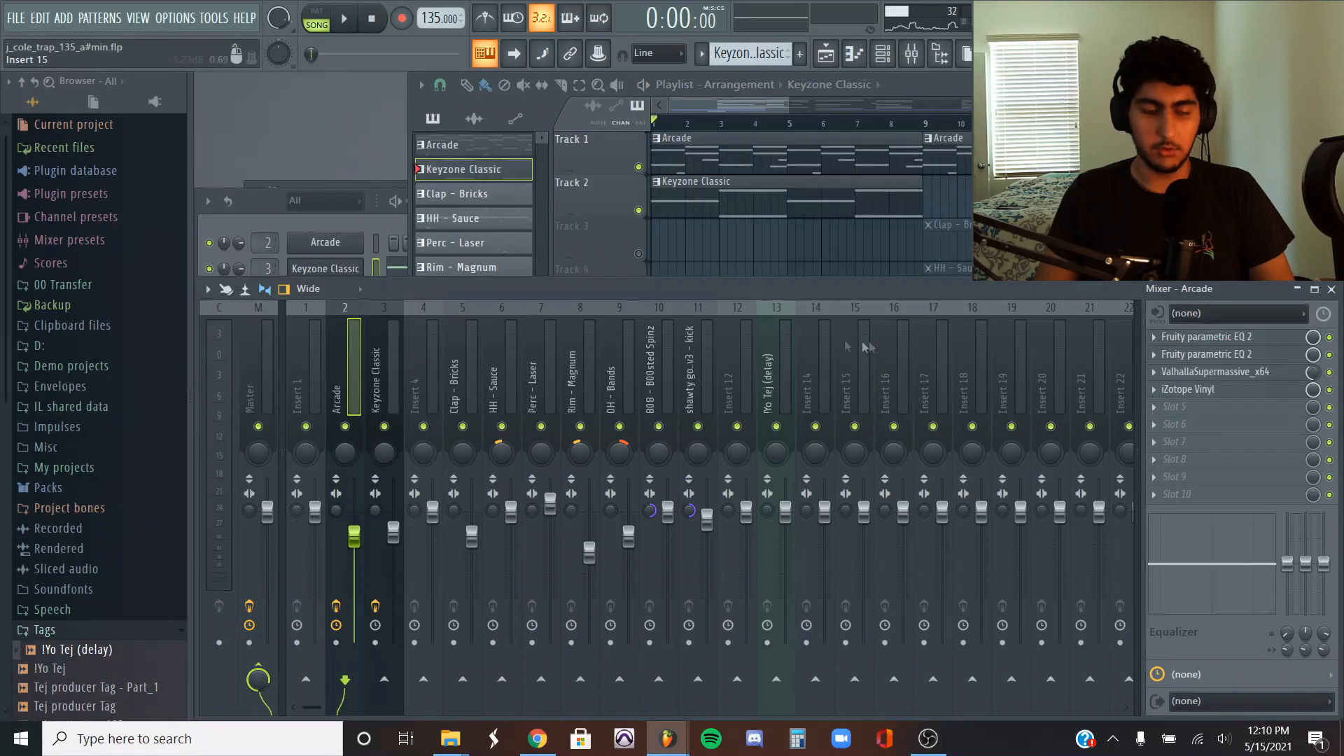
- Inspect the mixer effects on Arcade (both Fruity Parametric EQ 2s, ValhallaSupermassive and iZotope Vinyl) and the Fruity Parametric EQ 2 on Keyzone Classic
left_click(1243, 339)
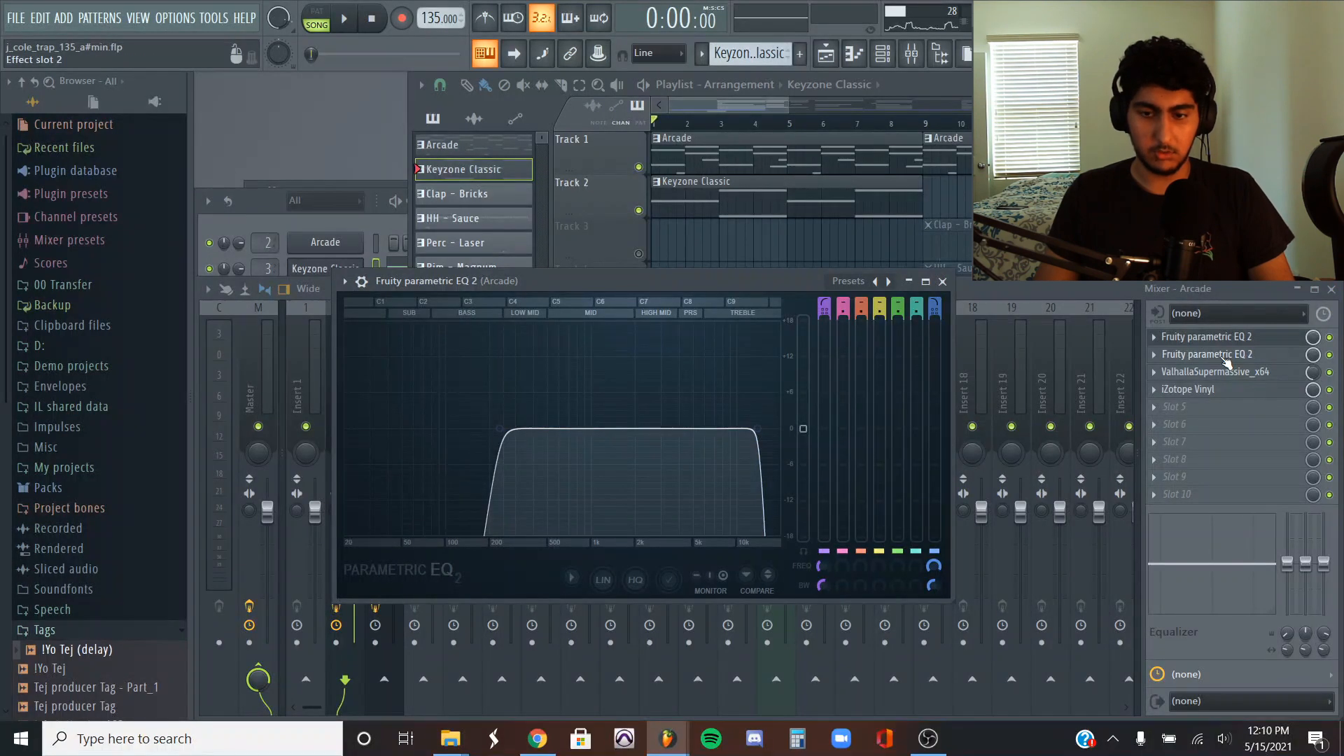
left_click(1226, 360)
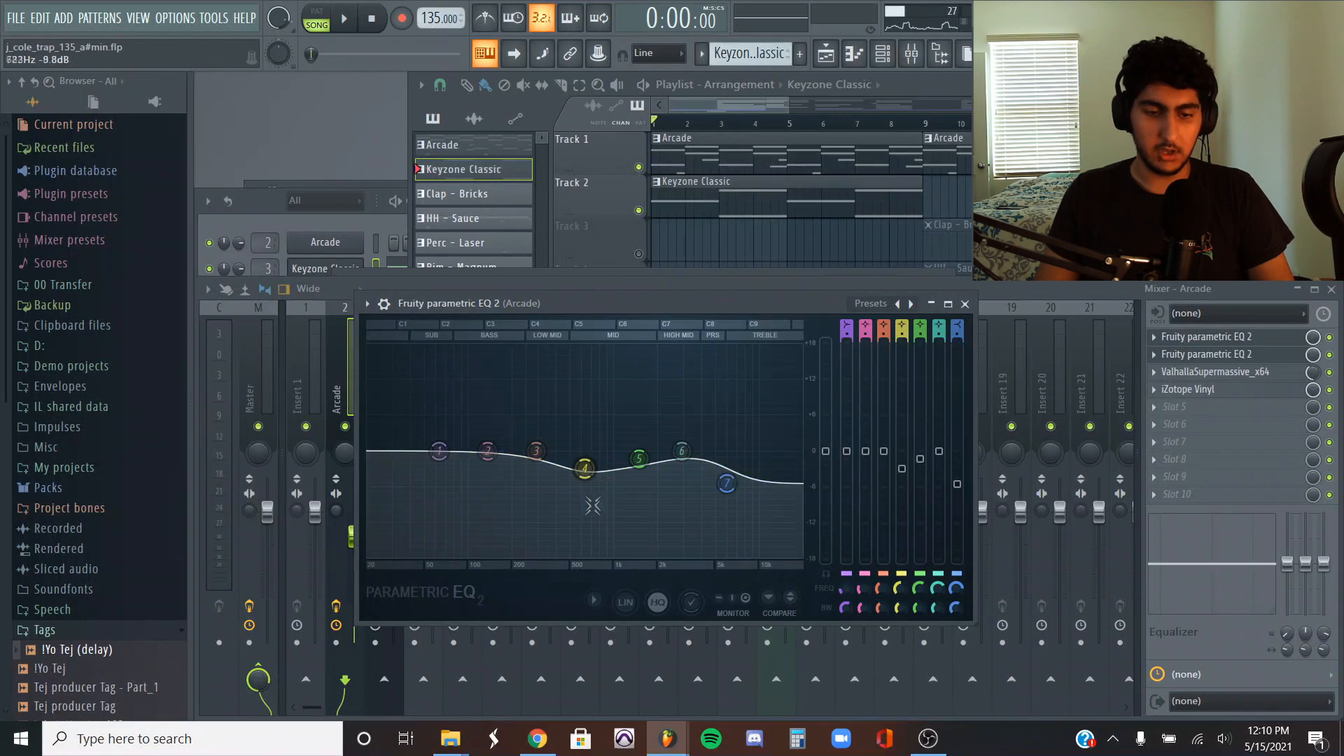
left_click(967, 304)
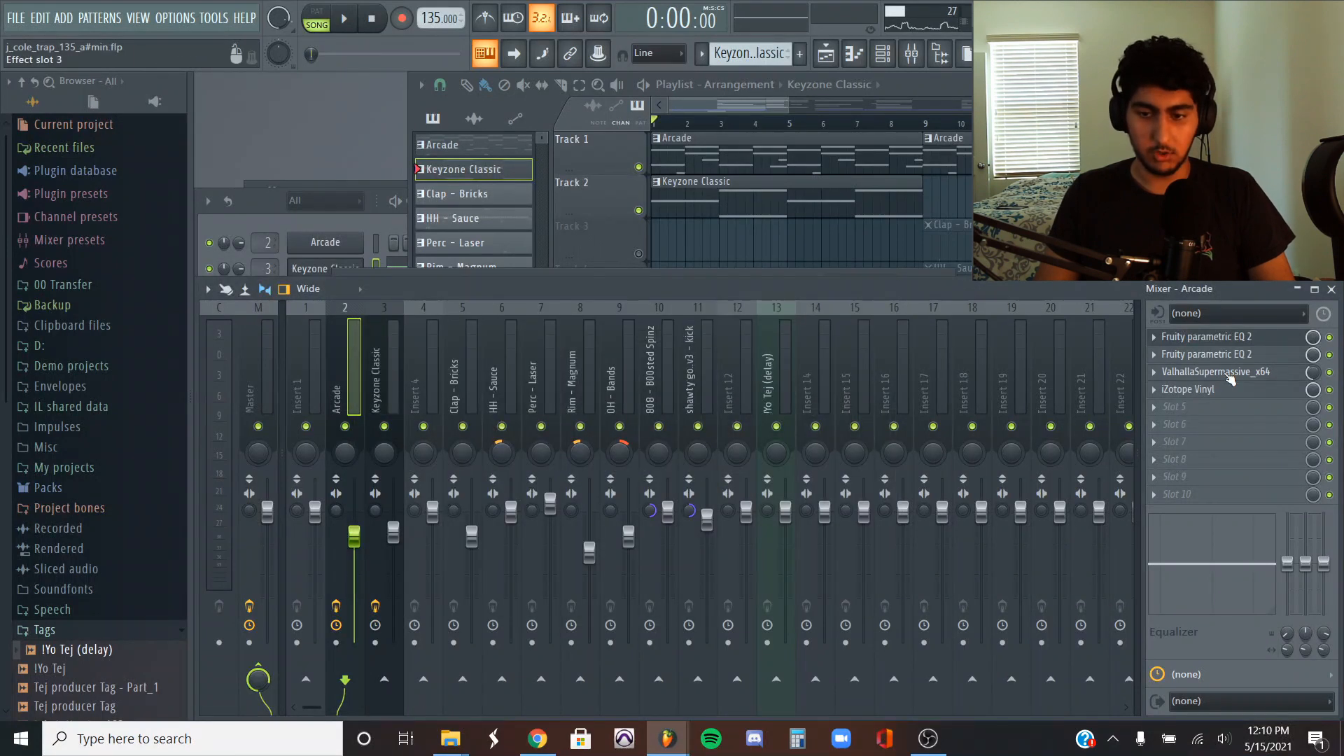
left_click(1230, 373)
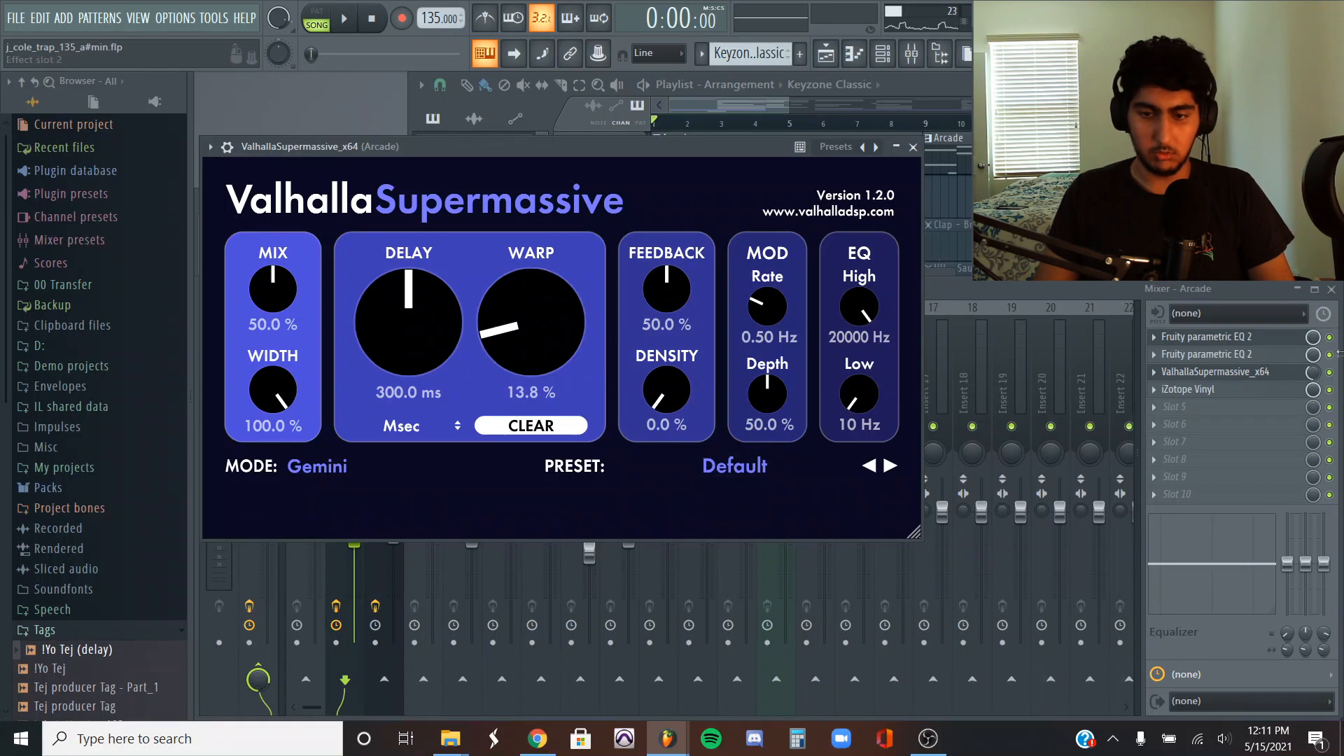
left_click(1251, 373)
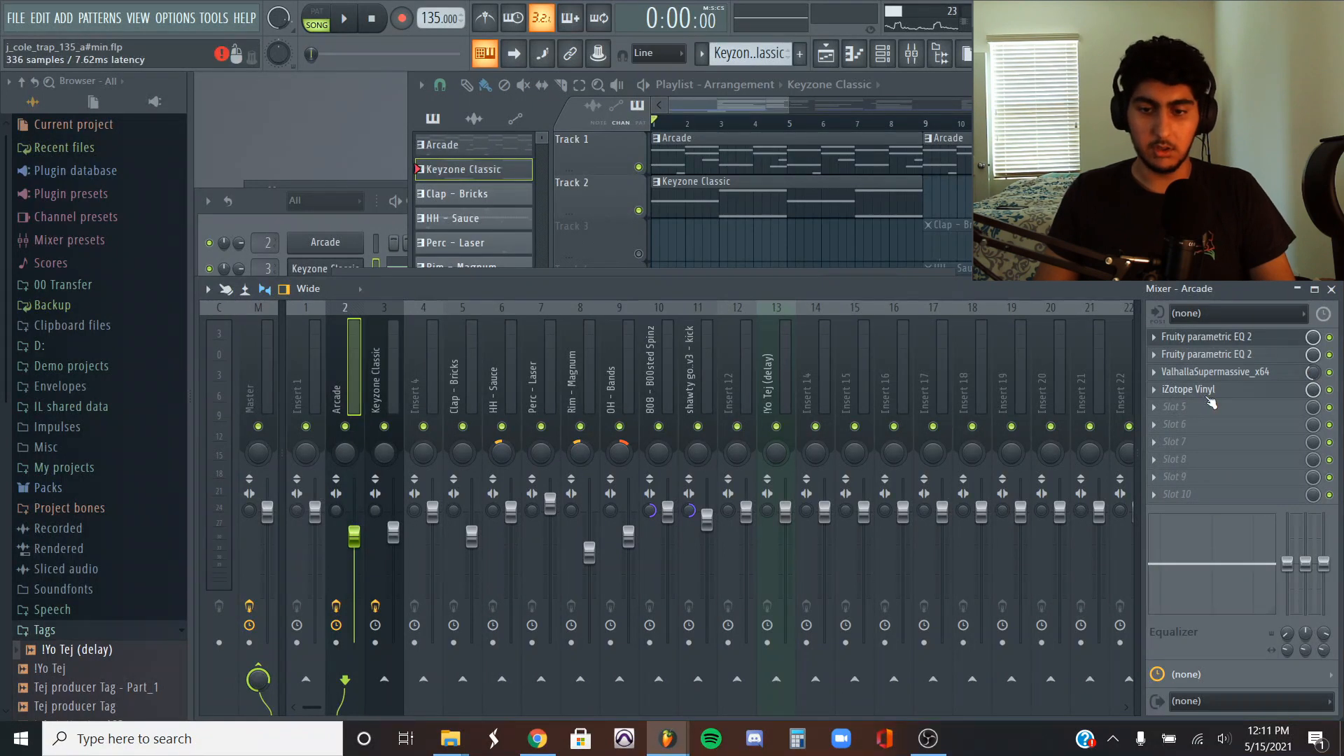
left_click(1199, 390)
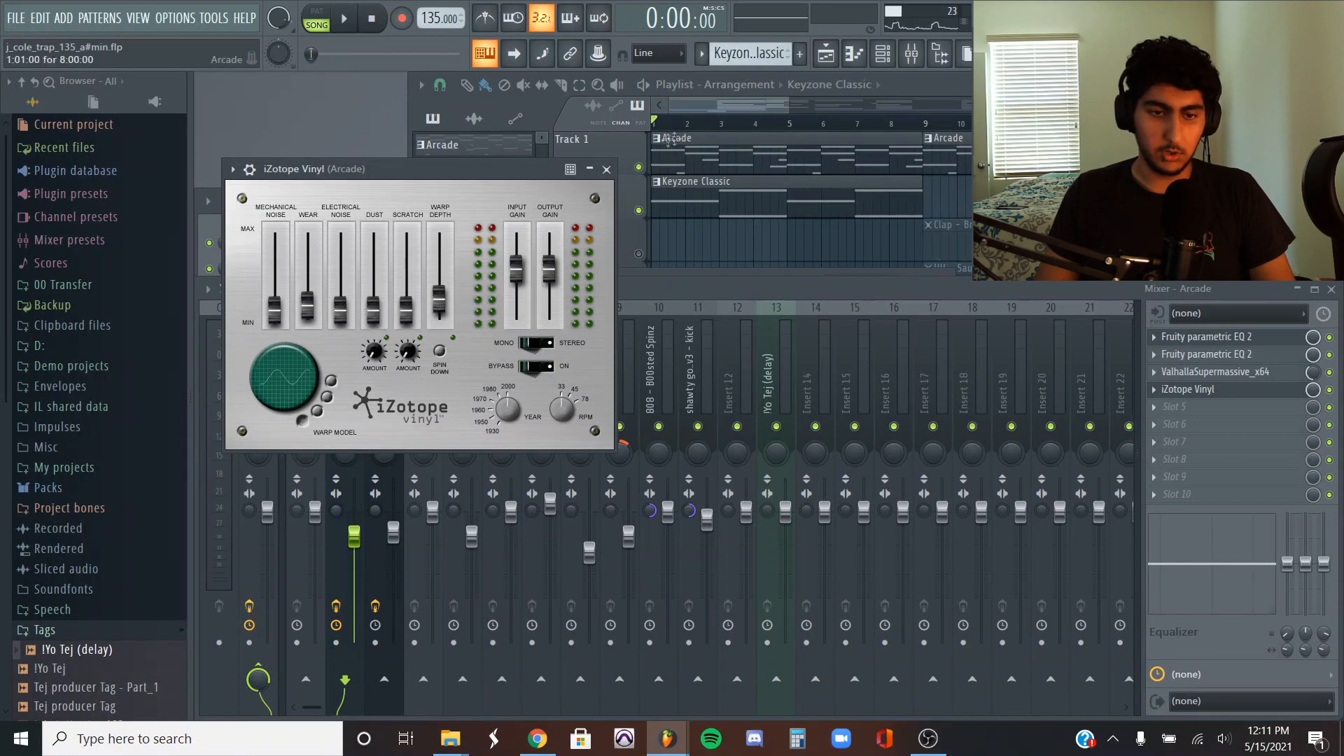
left_click(607, 170)
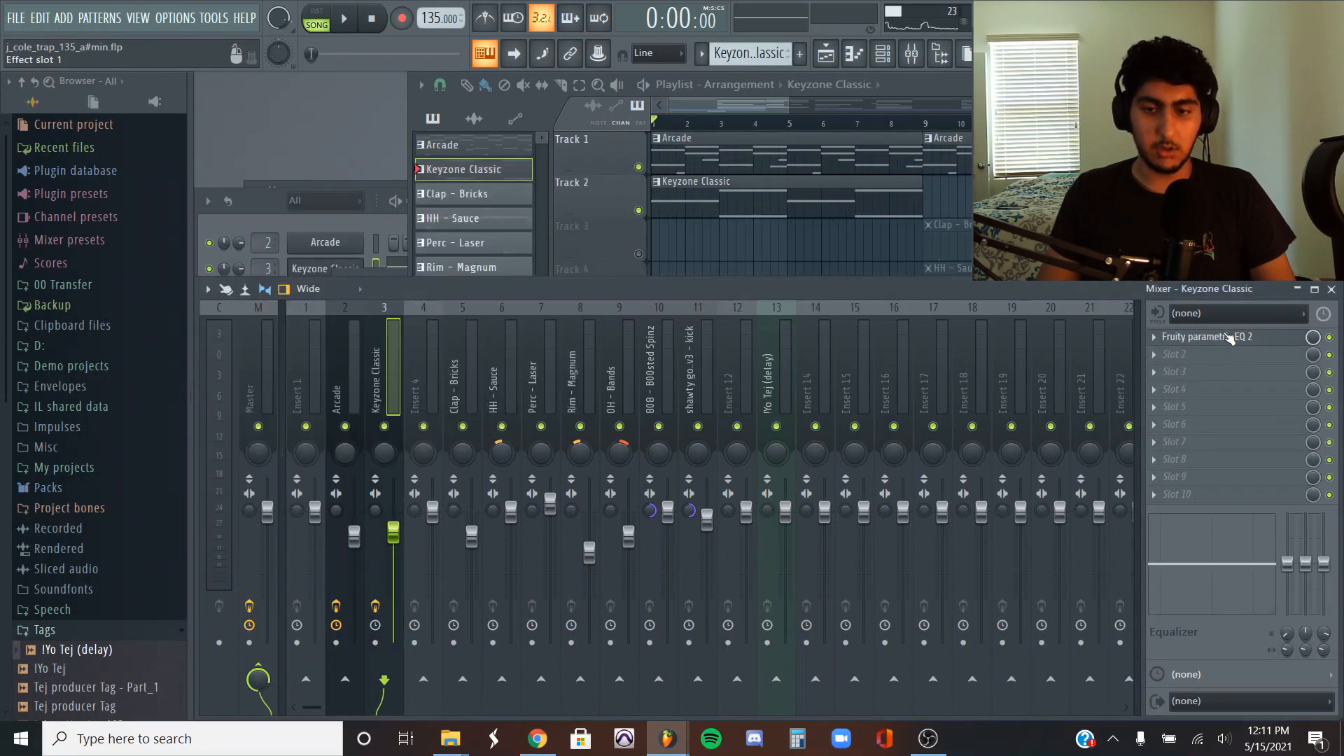
left_click(1230, 338)
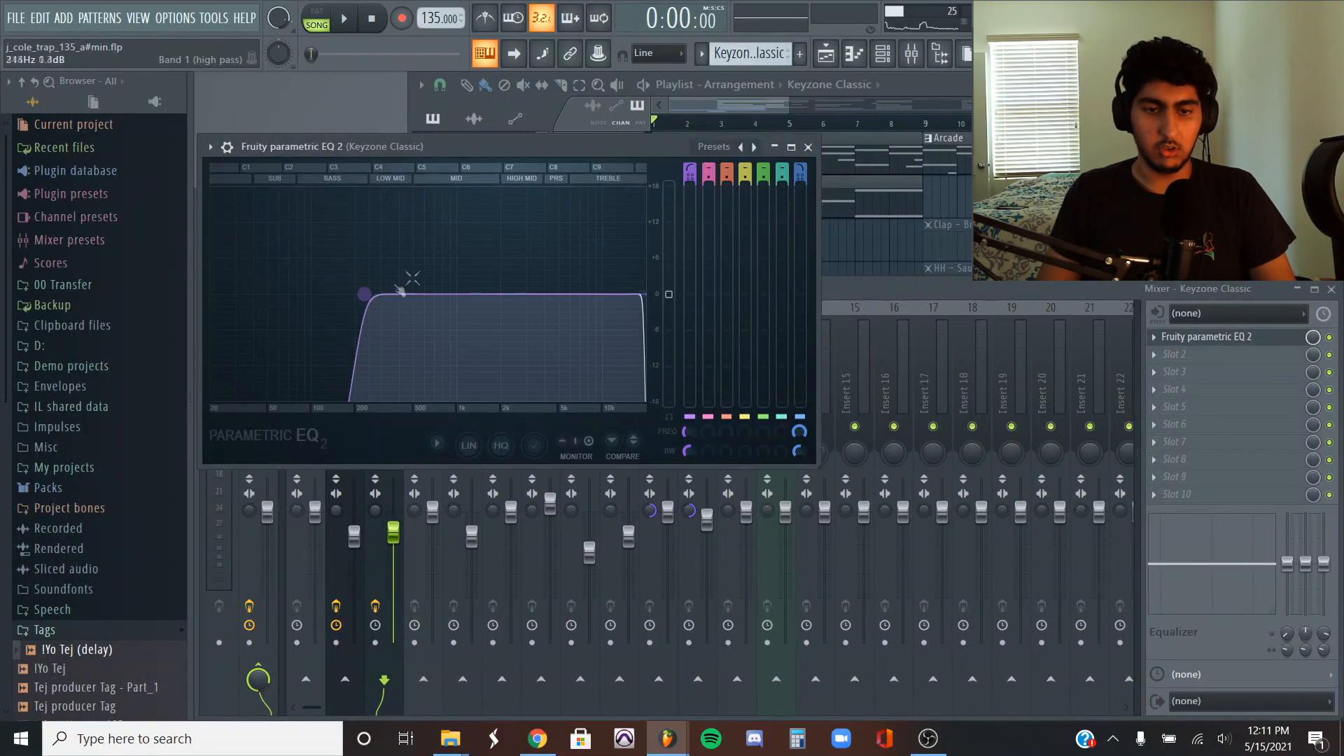
left_click(809, 147)
- Unmute playlist Track 3 and play back its Clap - Bricks pattern in the piano roll
left_click(656, 254)
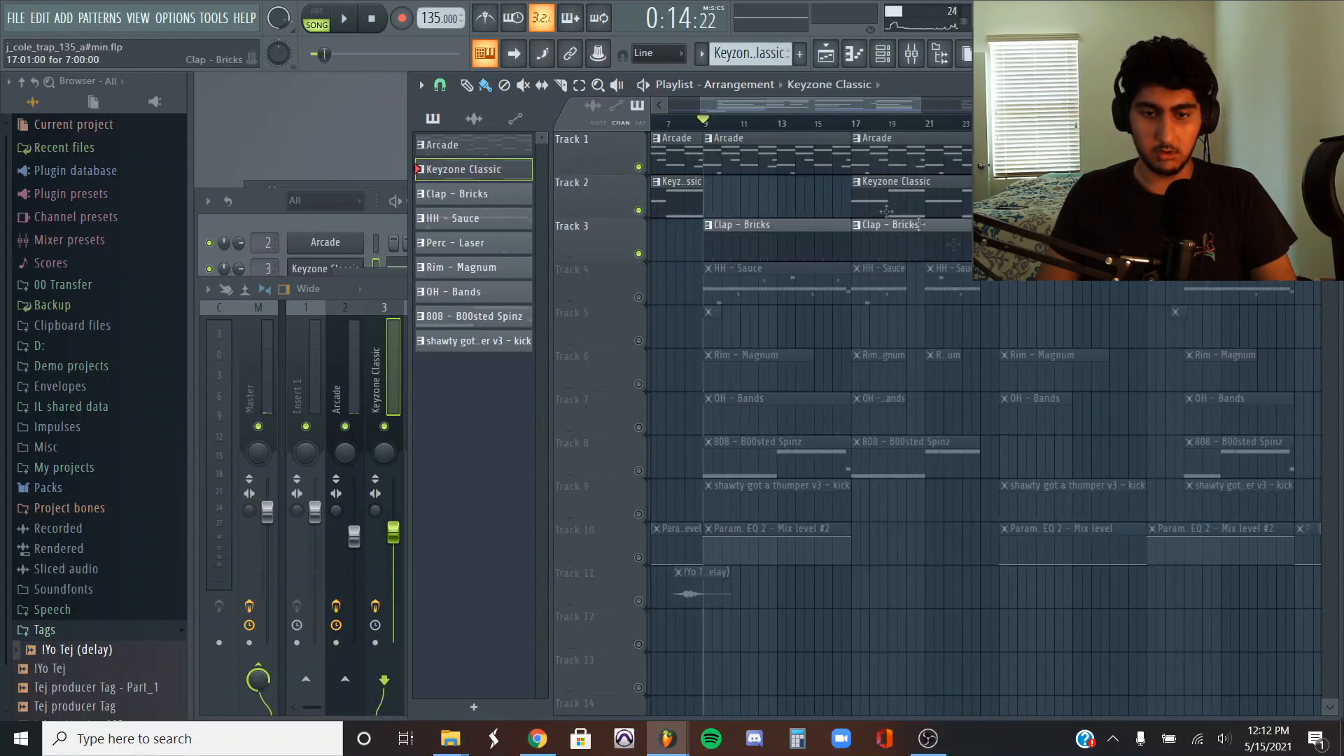
double_click(768, 224)
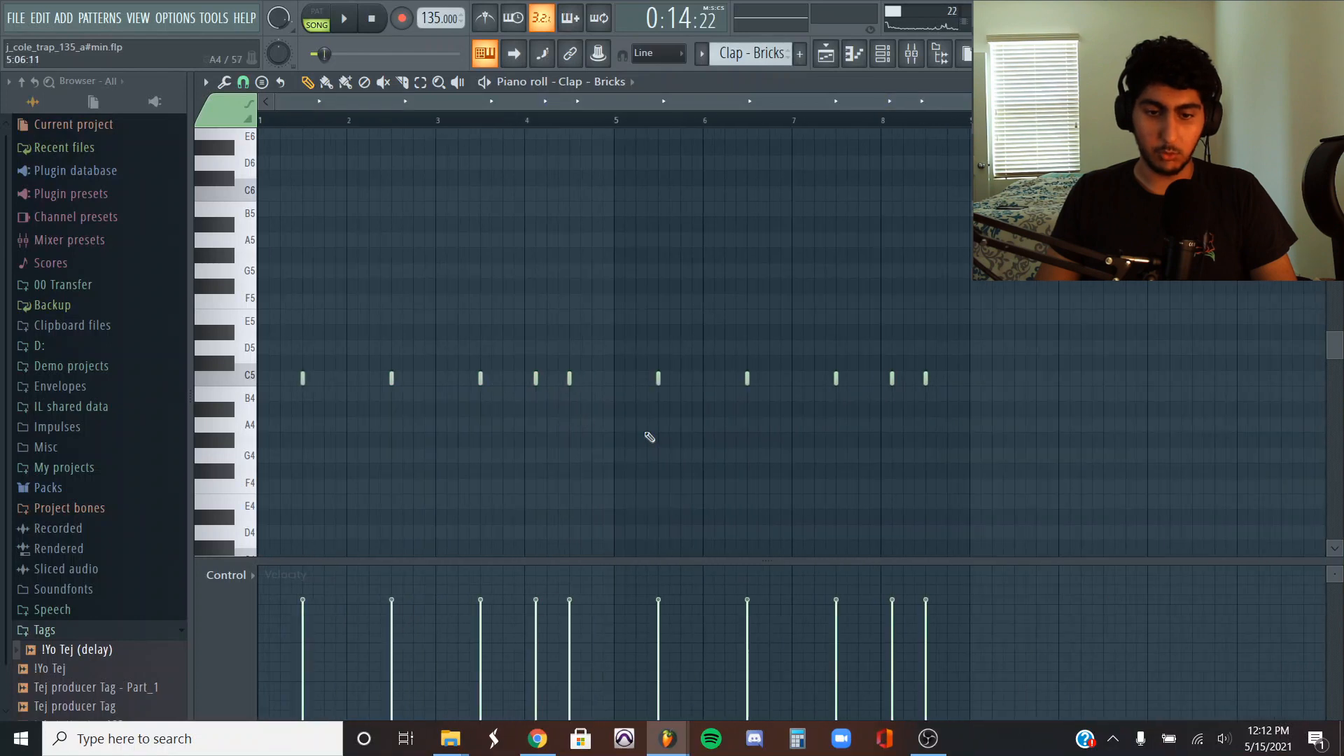
key("space")
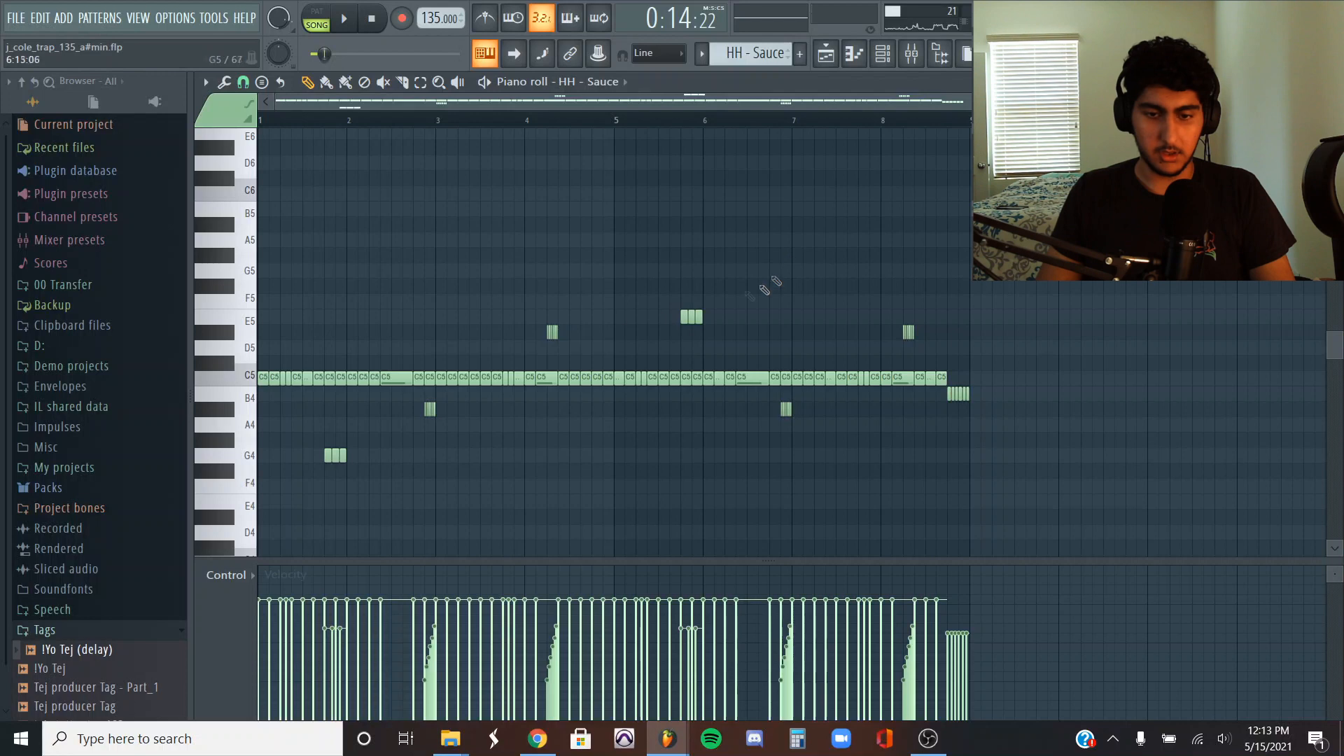
- Examine the HH - Sauce hi-hat pattern and the piano roll's snap options, and play the pattern back
scroll(245, 352, "down", 3)
scroll(245, 352, "up", 2)
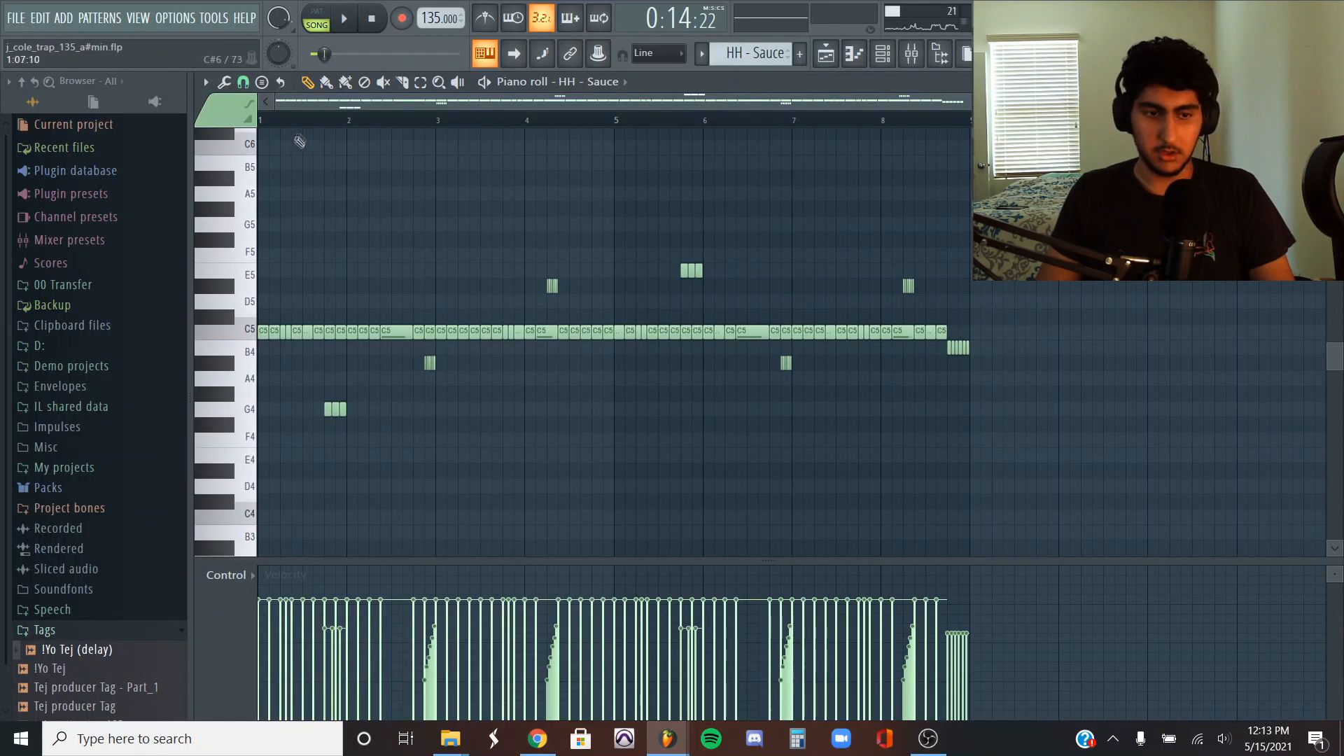
scroll(285, 105, "up", 1)
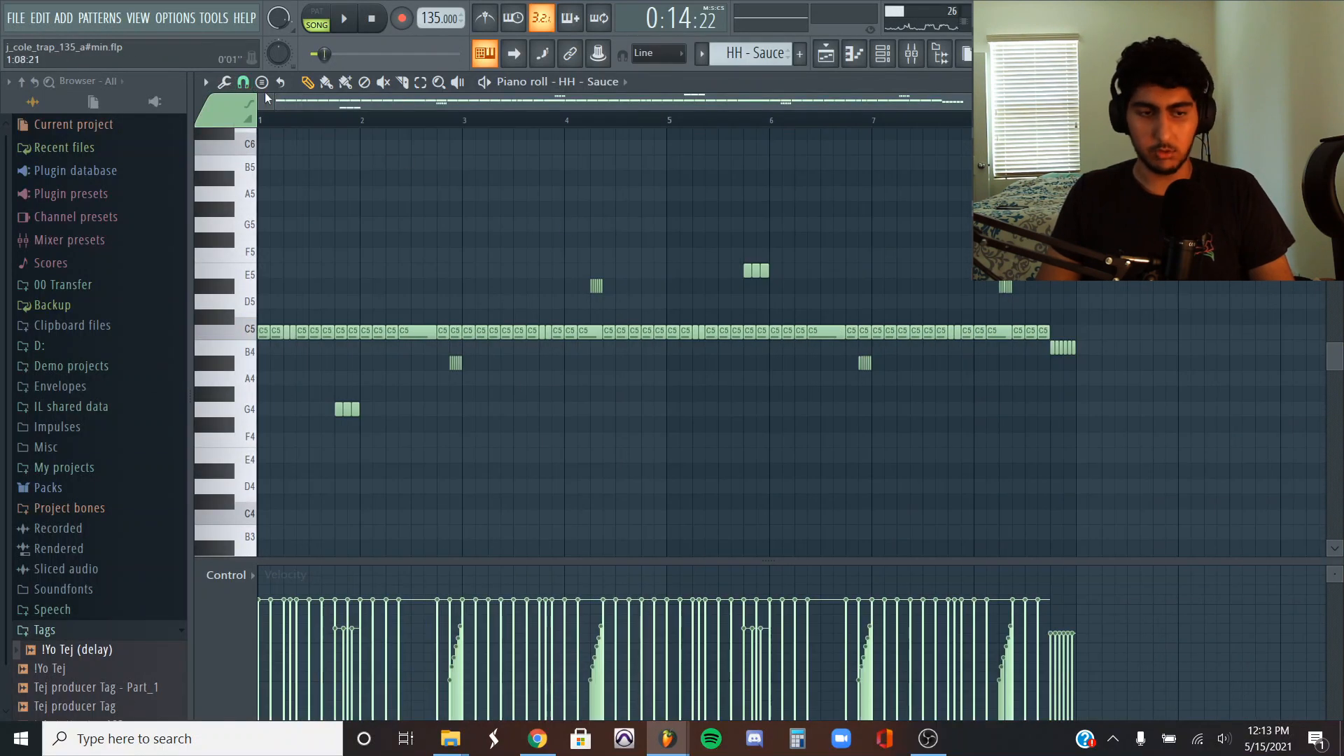
left_click(247, 82)
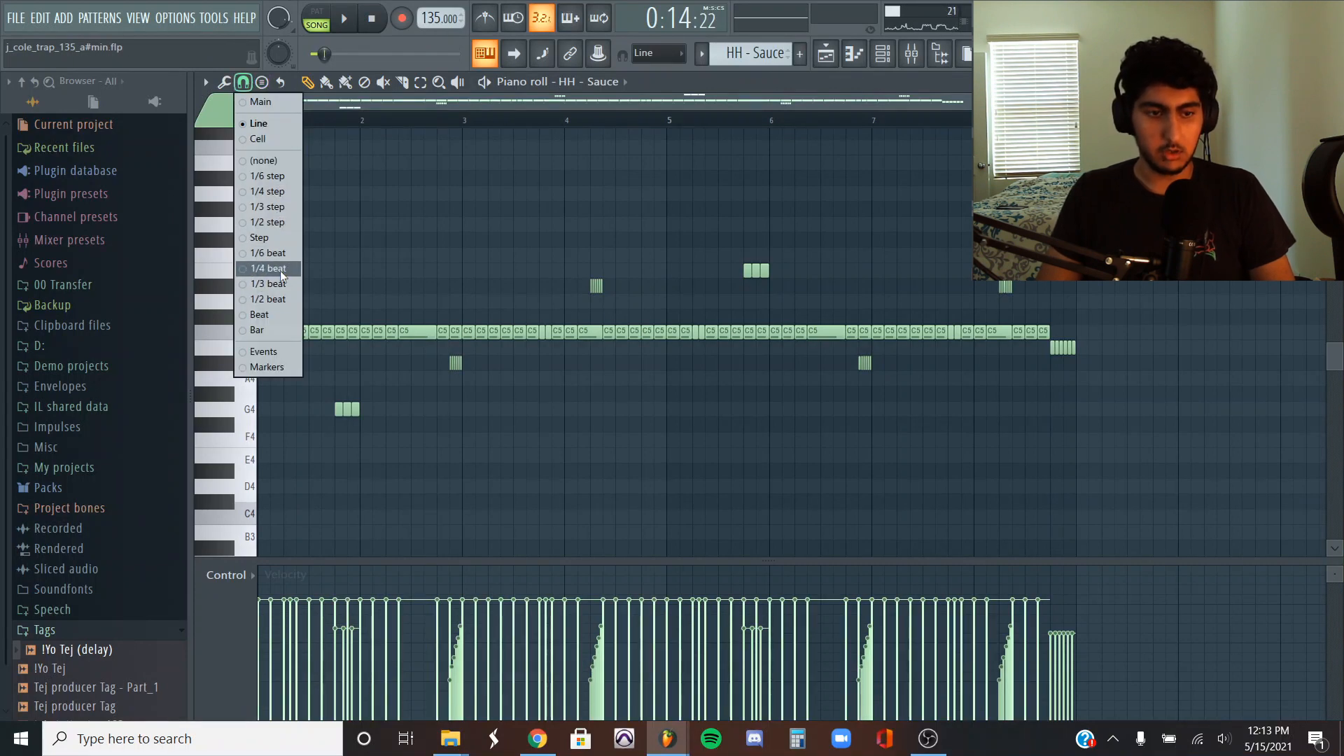
left_click(423, 215)
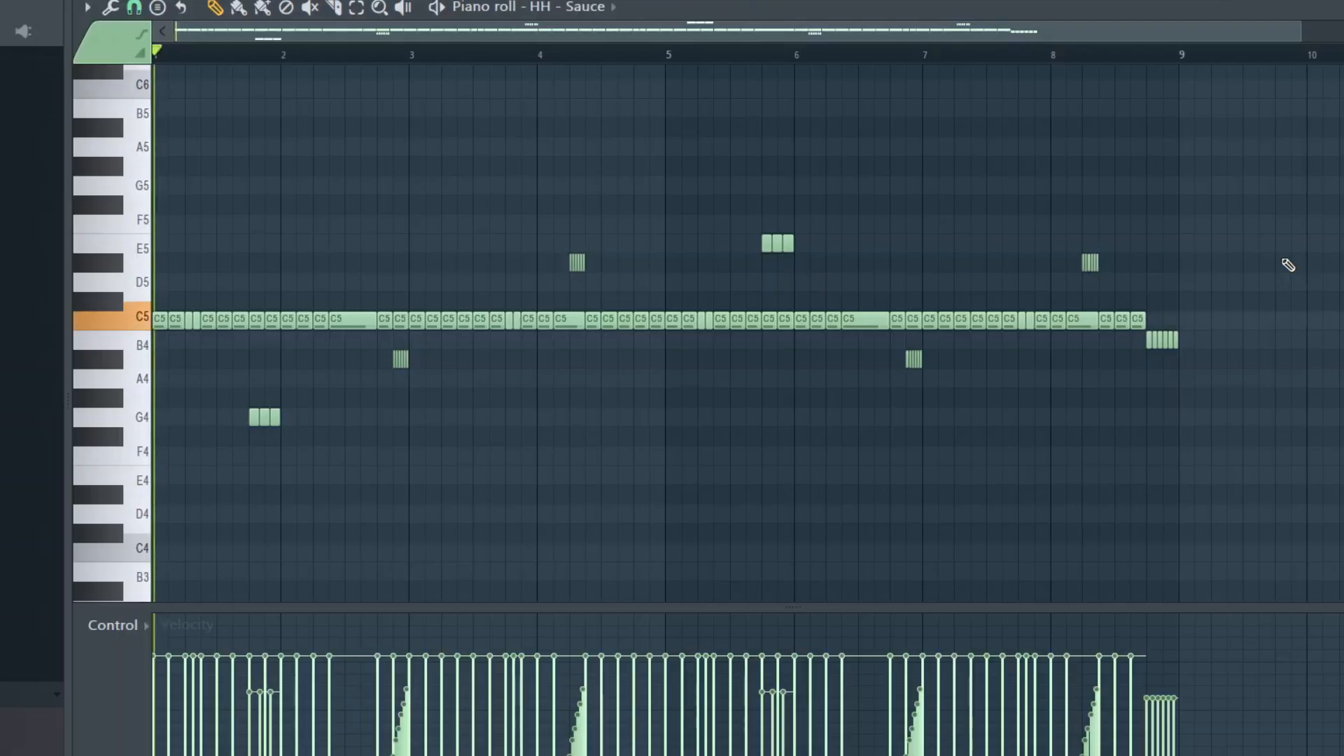
key("space")
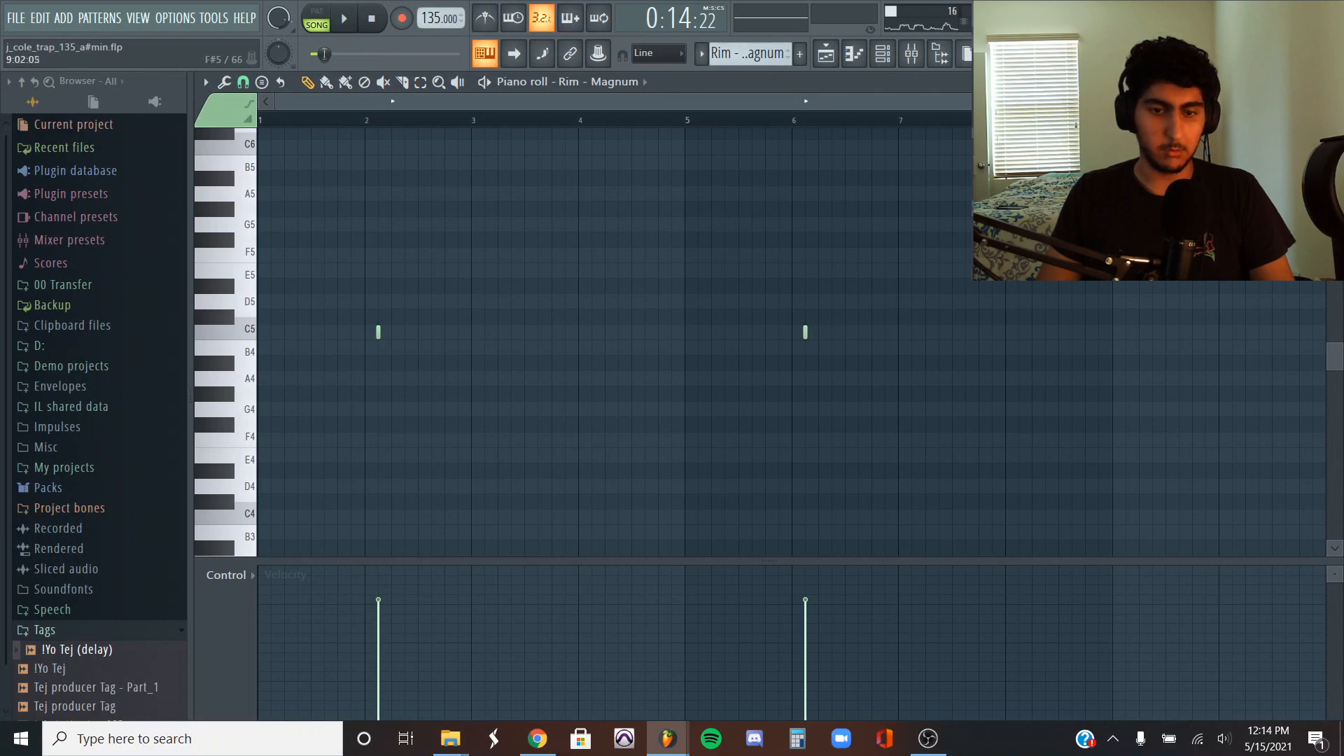
- Play the Rim - Magnum pattern, and examine and play the 808 - B00sted Spinz bass notes in the piano roll
key("space")
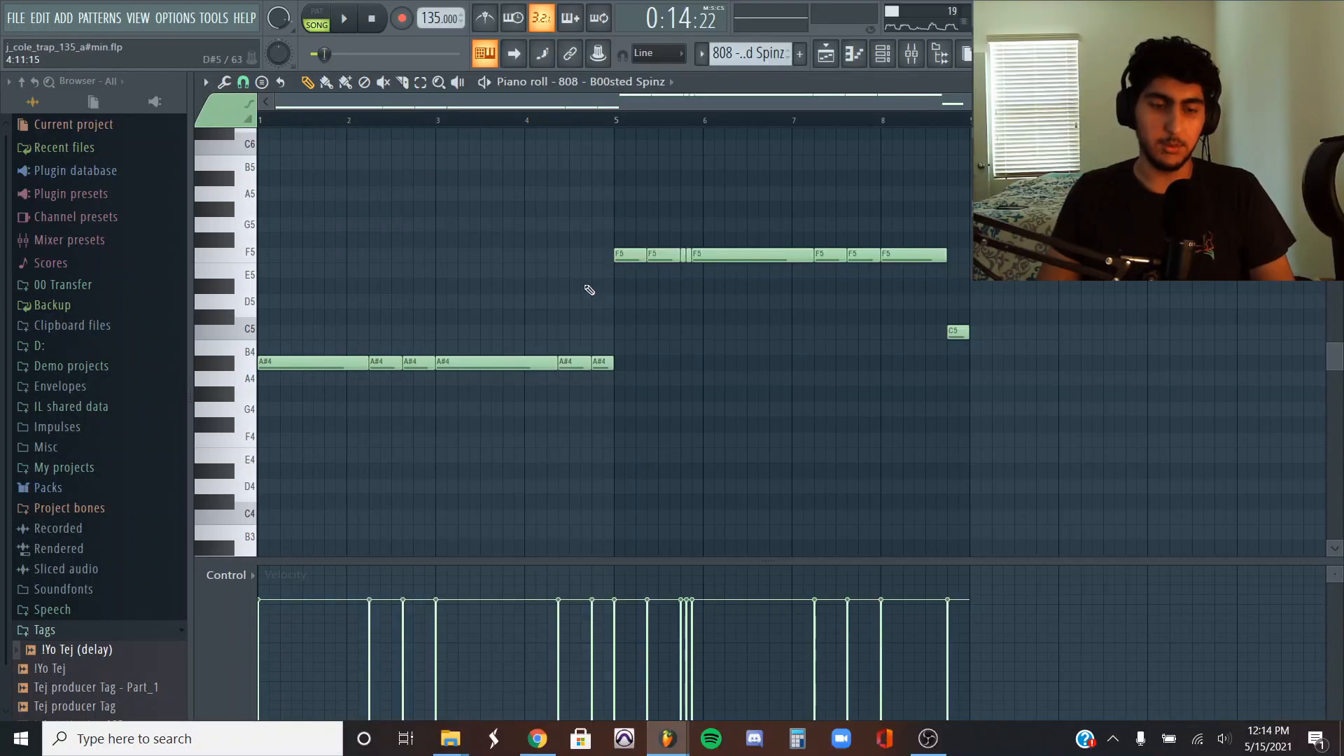
left_click_drag(849, 290, 281, 224)
left_click_drag(1041, 348, 896, 326)
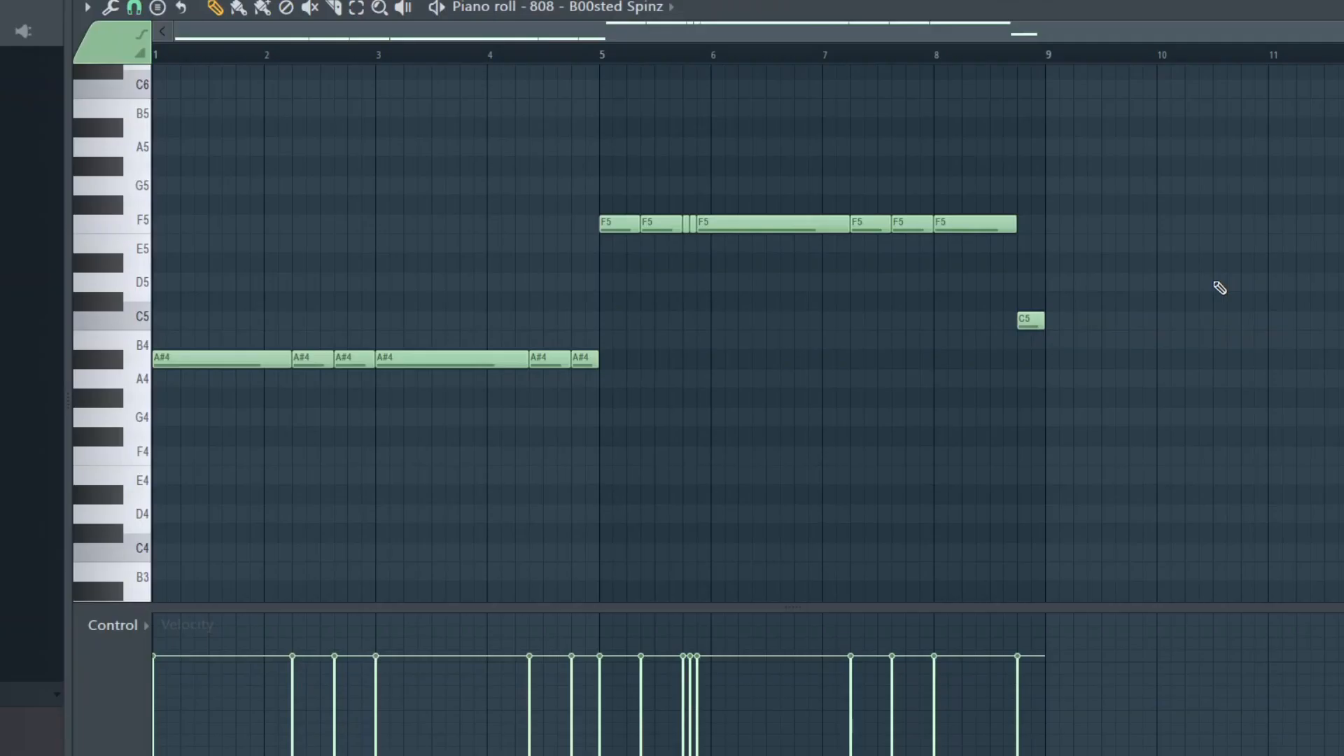
key("space")
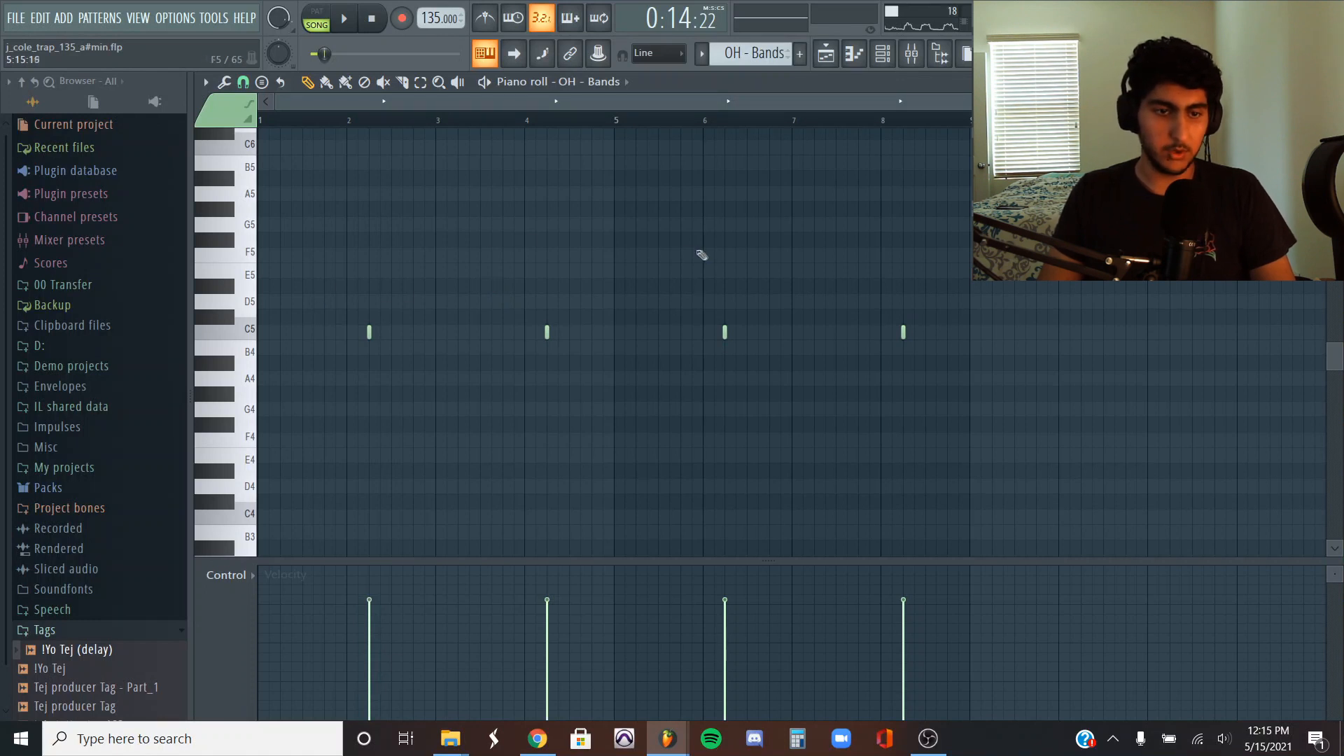
- Play the OH - Bands, shawty got a thumper v3 - kick and Perc - Laser patterns in turn
key("space")
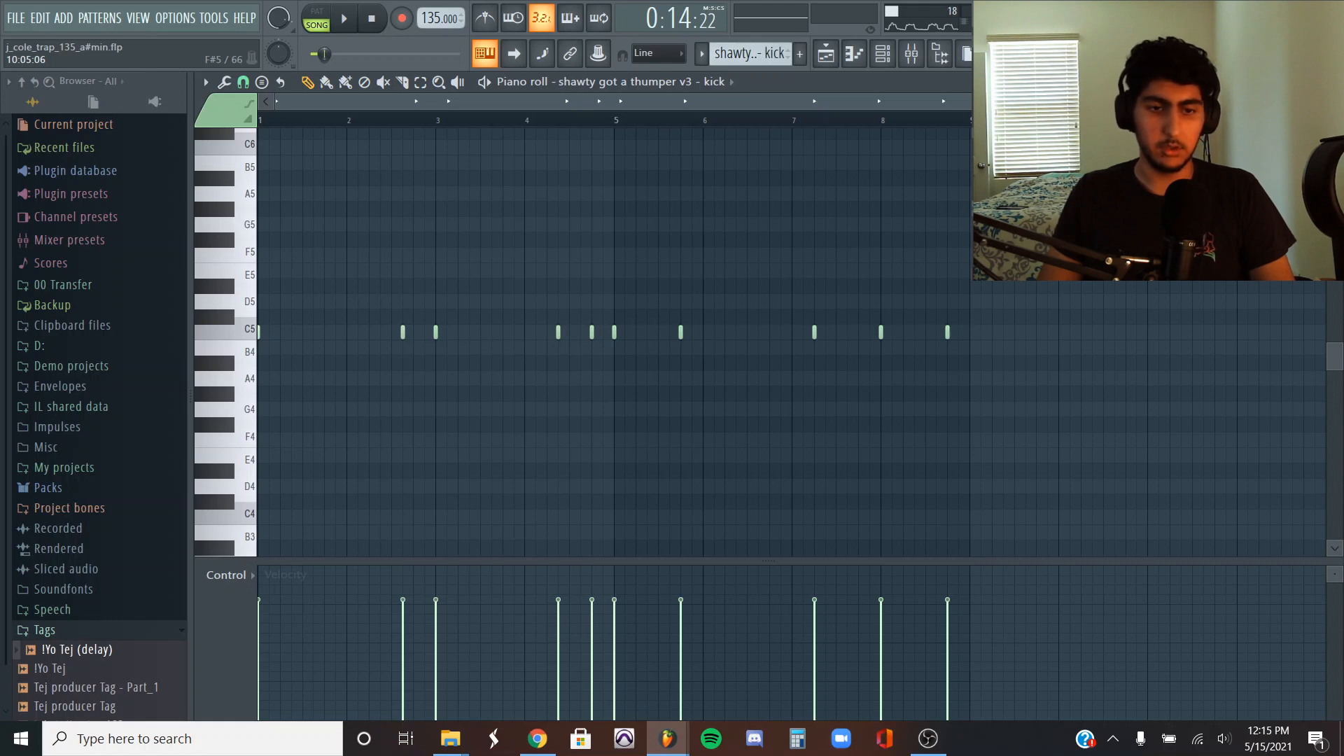
key("space")
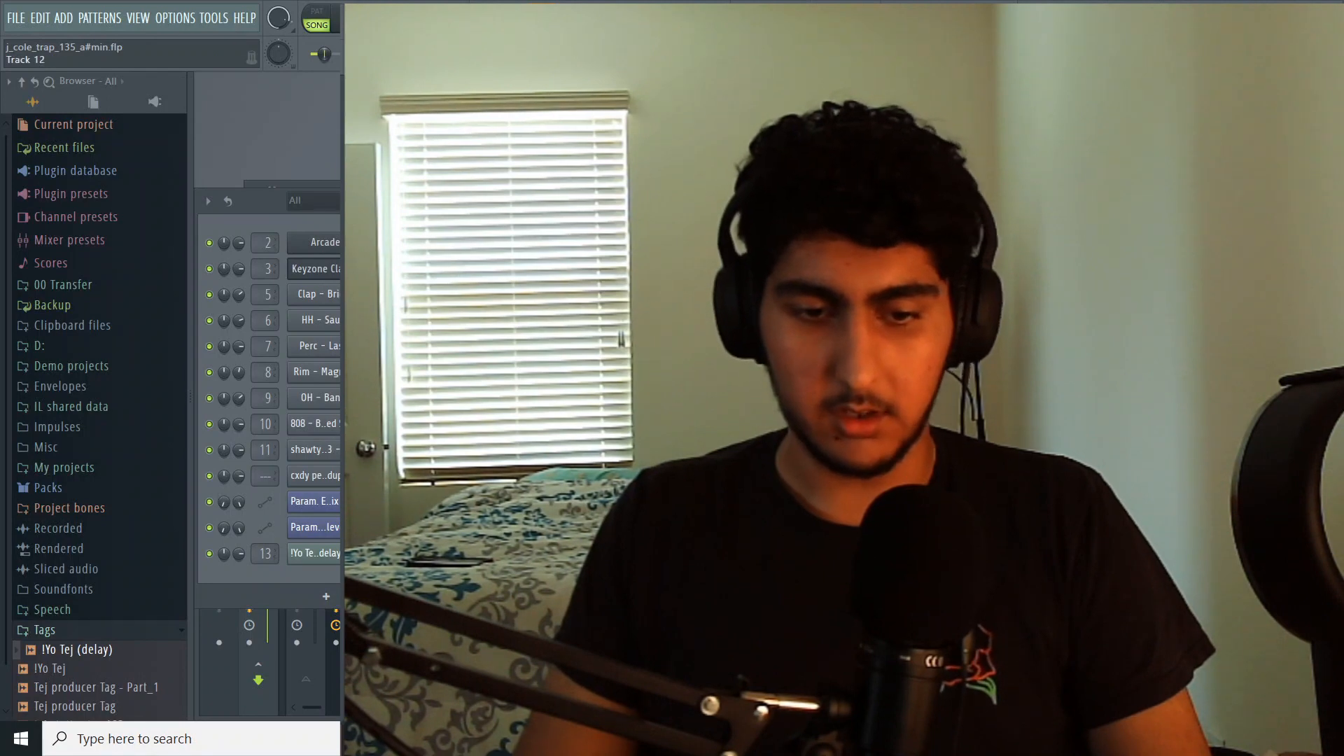
double_click(672, 364)
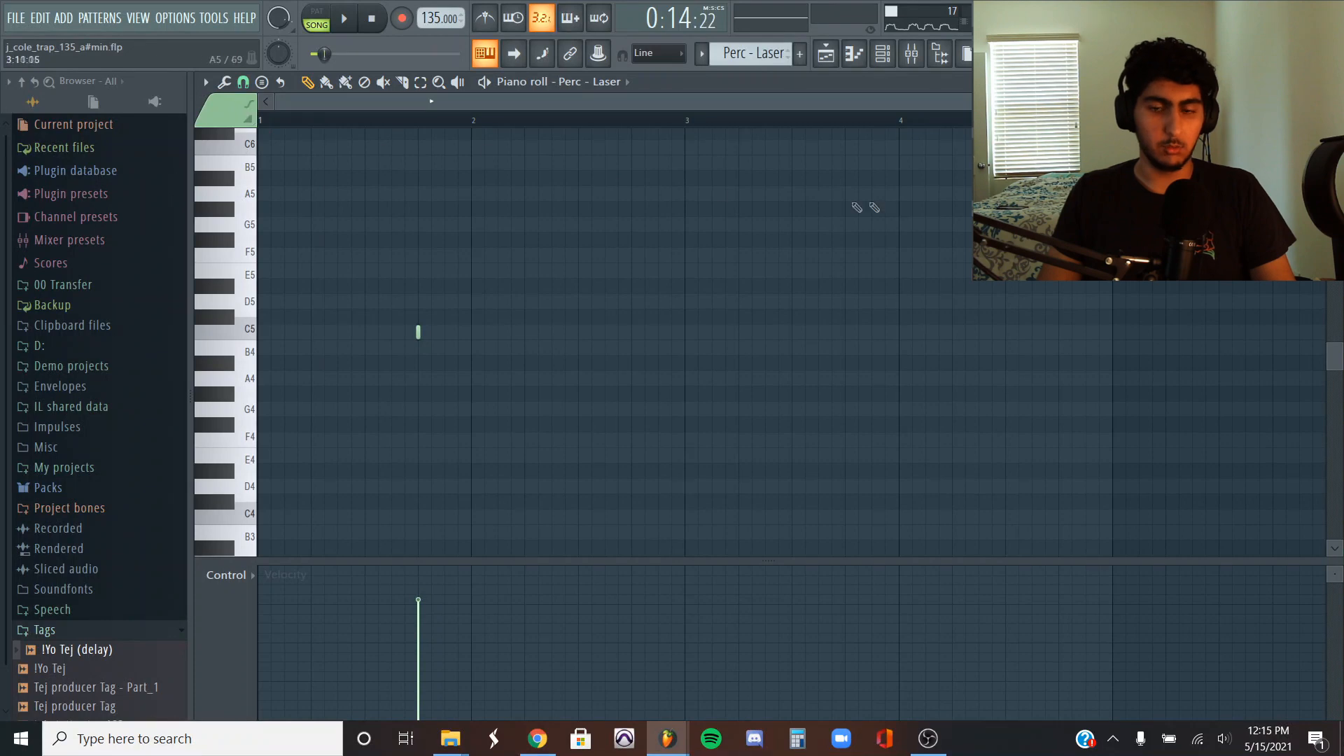
key("space")
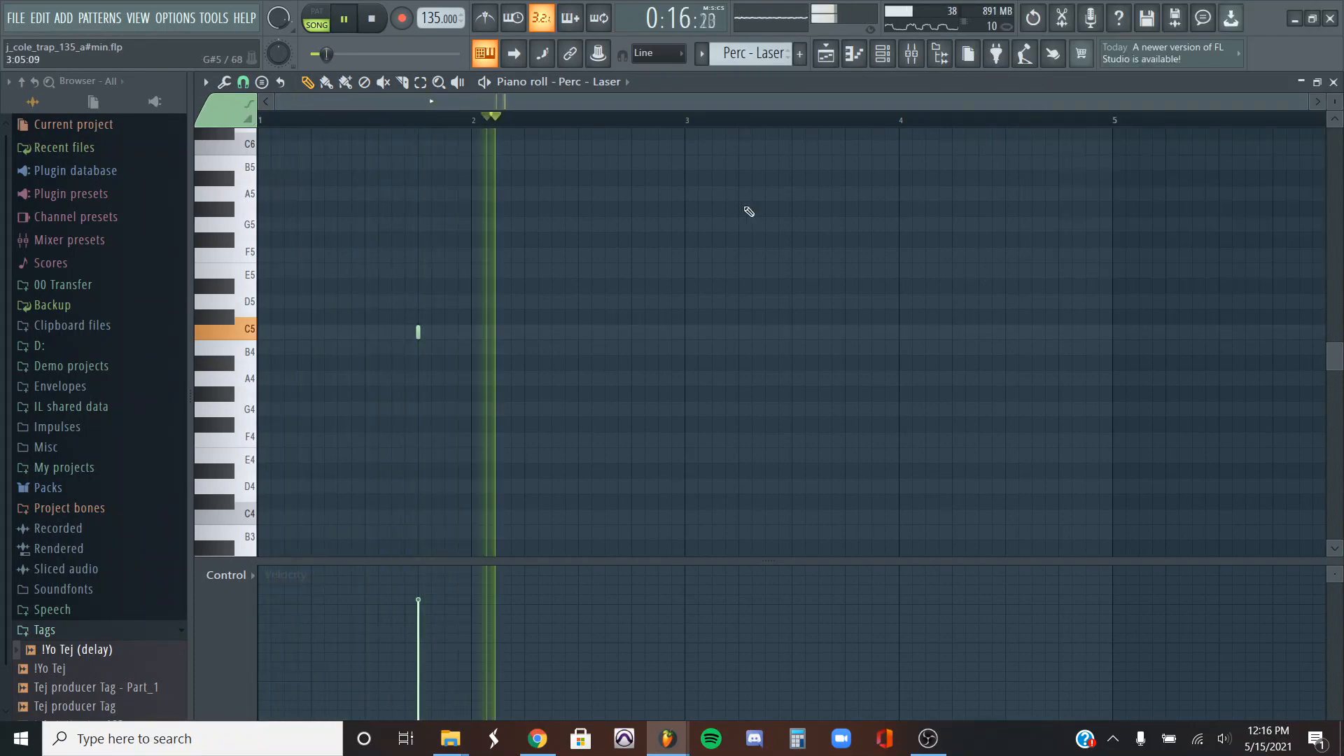